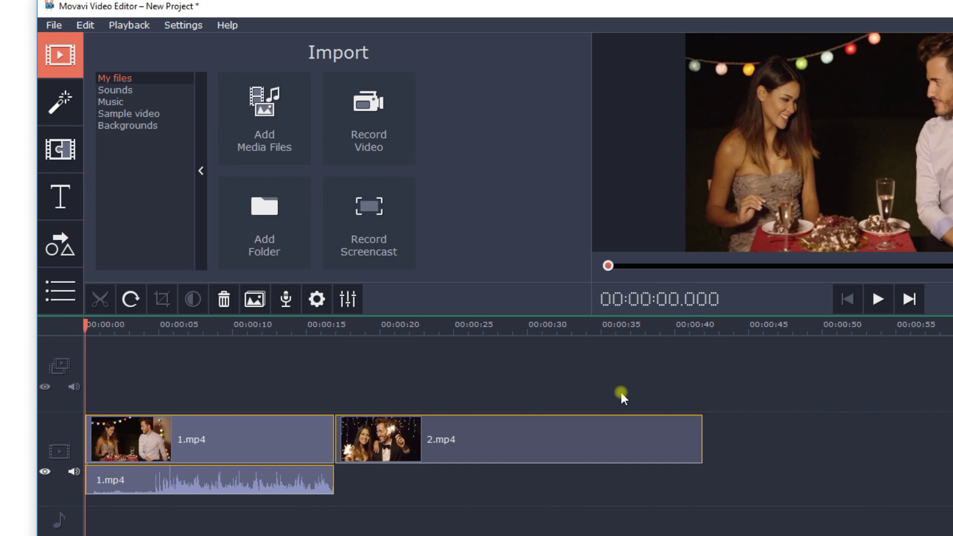
Browse the built-in music collection and preview the Epic Action Movie track.
{"action": "left_click", "coordinate": [129, 98]}
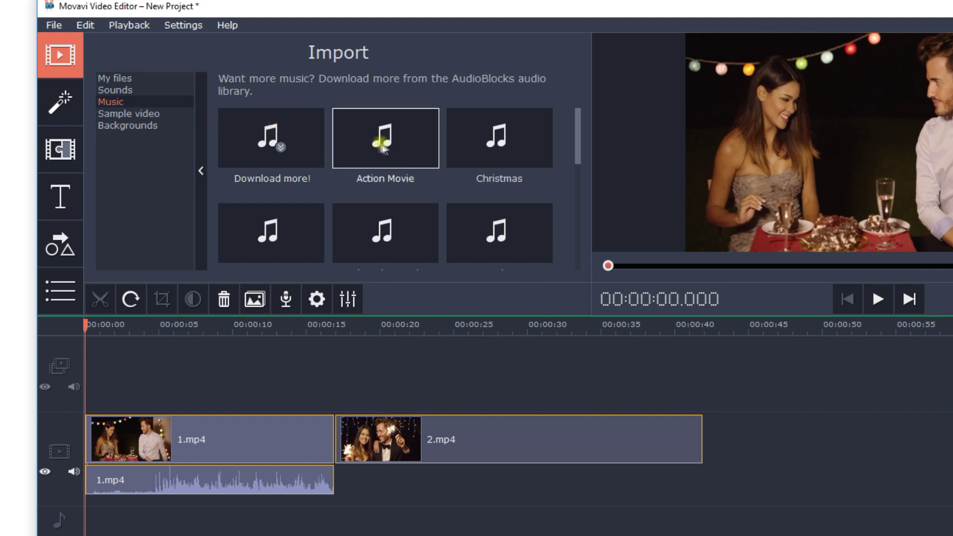
{"action": "scroll", "coordinate": [425, 142], "scroll_direction": "down", "scroll_amount": 1}
{"action": "scroll", "coordinate": [424, 142], "scroll_direction": "down", "scroll_amount": 1}
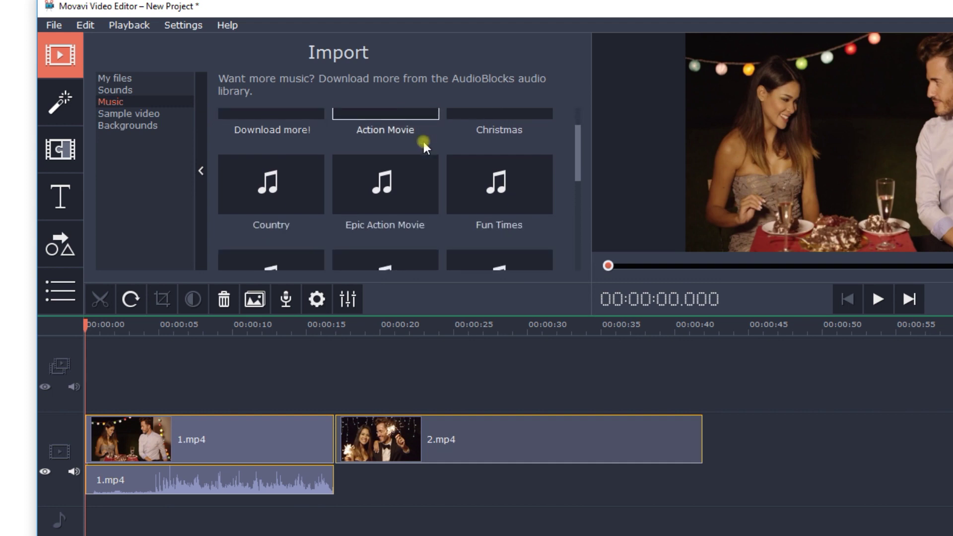
{"action": "scroll", "coordinate": [425, 141], "scroll_direction": "down", "scroll_amount": 2}
{"action": "scroll", "coordinate": [424, 142], "scroll_direction": "down", "scroll_amount": 3}
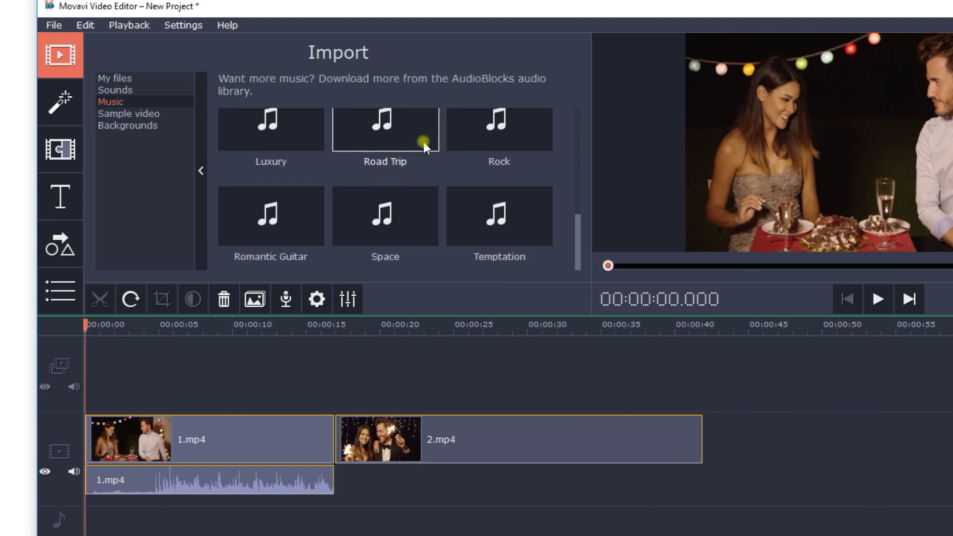
{"action": "scroll", "coordinate": [424, 142], "scroll_direction": "up", "scroll_amount": 4}
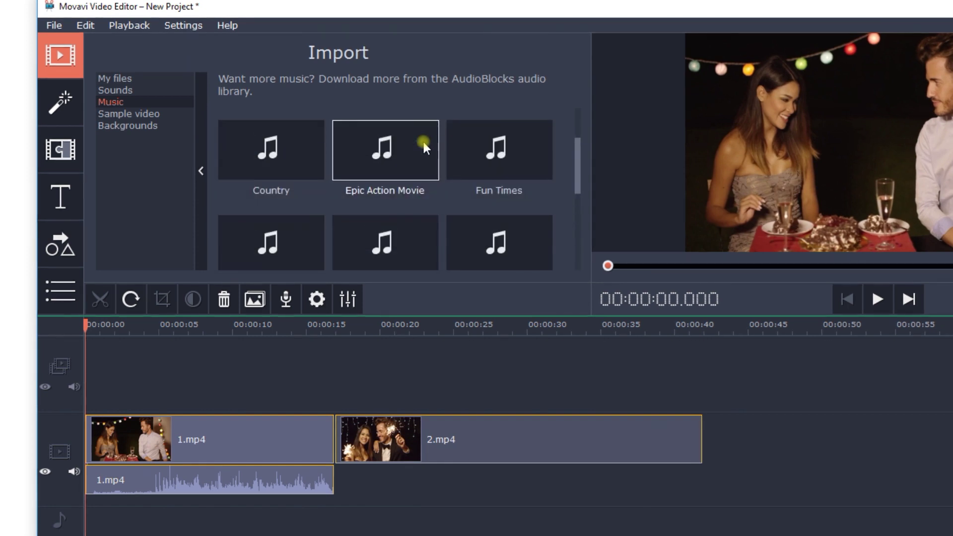
{"action": "left_click", "coordinate": [424, 142]}
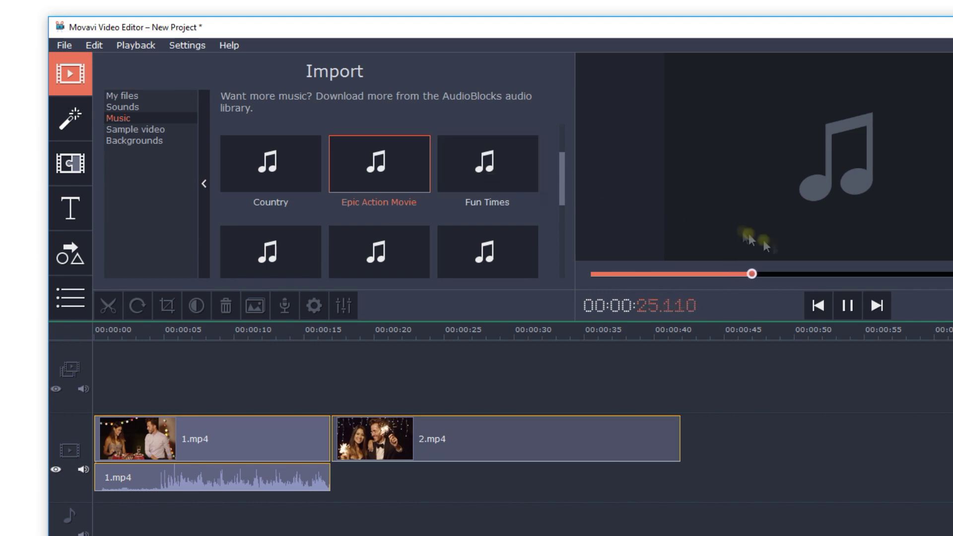
{"action": "left_click", "coordinate": [842, 309]}
Preview the Romantic Guitar and Luxury tracks from the built-in music collection, stopping each after a short listen.
{"action": "left_click_drag", "start_coordinate": [564, 196], "coordinate": [574, 270]}
{"action": "left_click", "coordinate": [258, 244]}
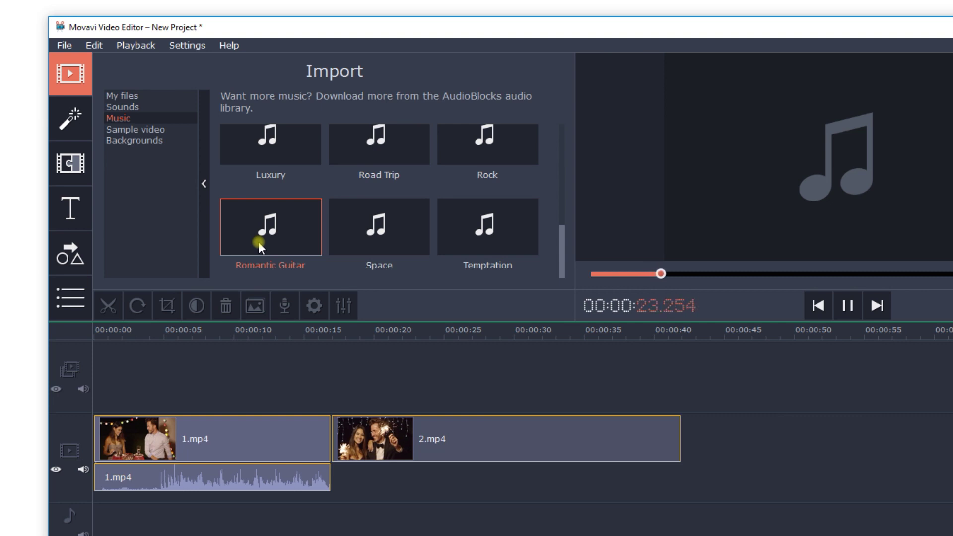
{"action": "left_click", "coordinate": [847, 306]}
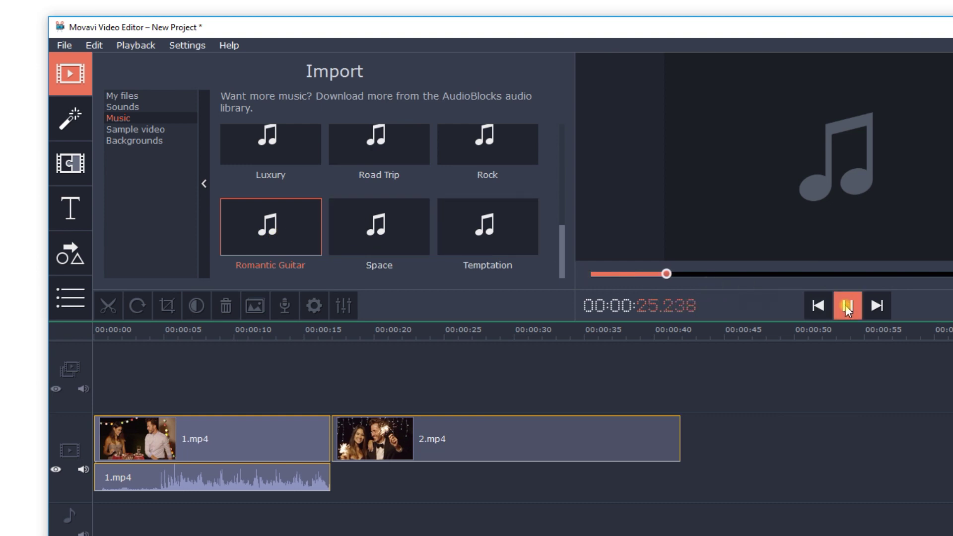
{"action": "scroll", "coordinate": [297, 182], "scroll_direction": "up", "scroll_amount": 1}
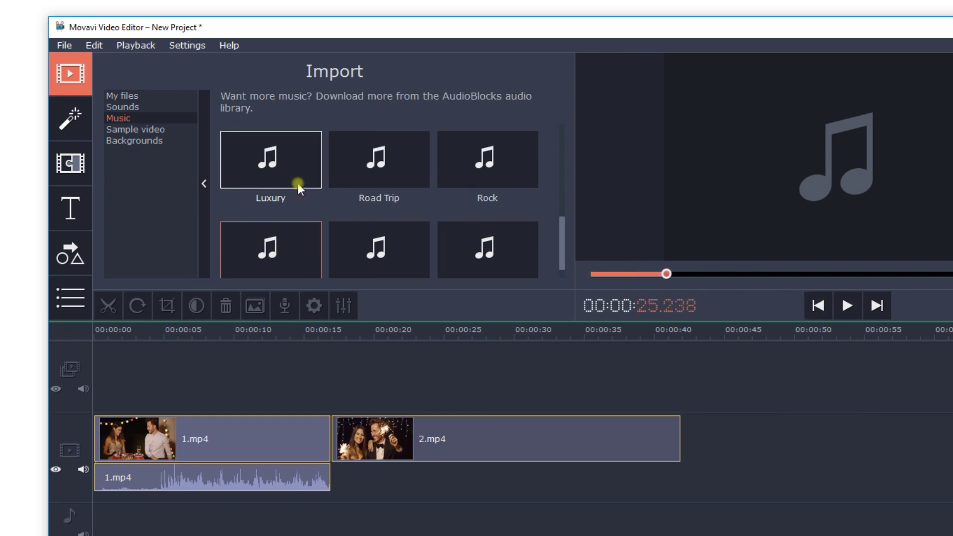
{"action": "left_click", "coordinate": [272, 164]}
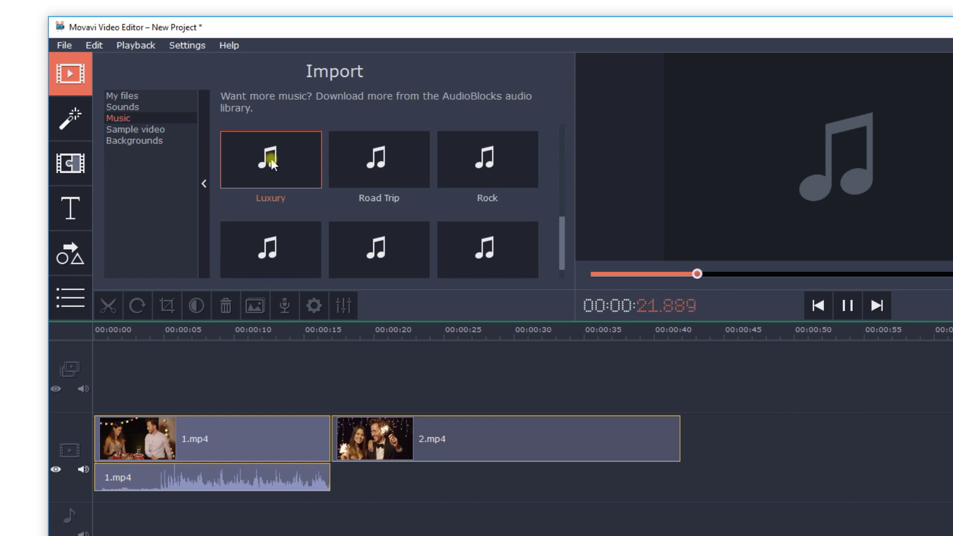
{"action": "left_click", "coordinate": [848, 306]}
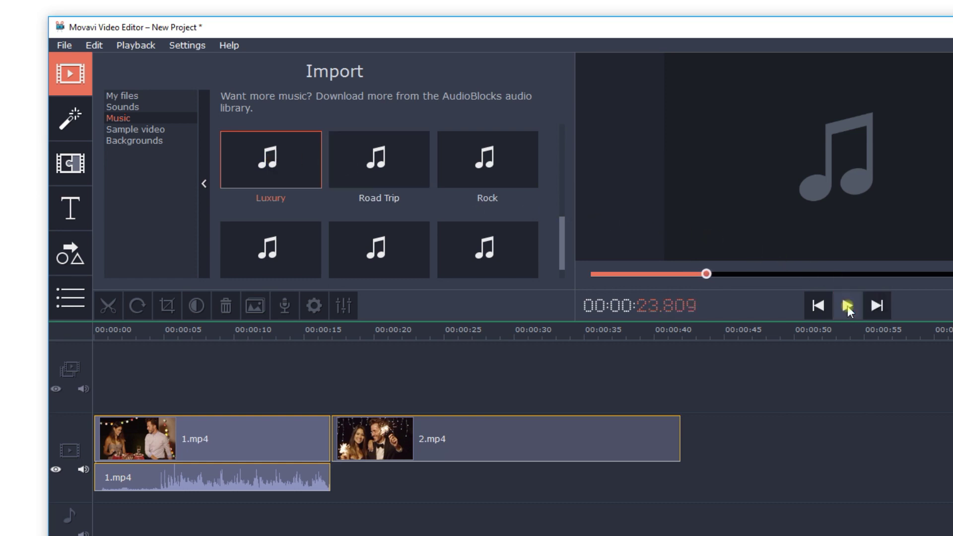
Add the Romantic Guitar track to the audio track at the very start of the timeline.
{"action": "scroll", "coordinate": [327, 202], "scroll_direction": "down", "scroll_amount": 1}
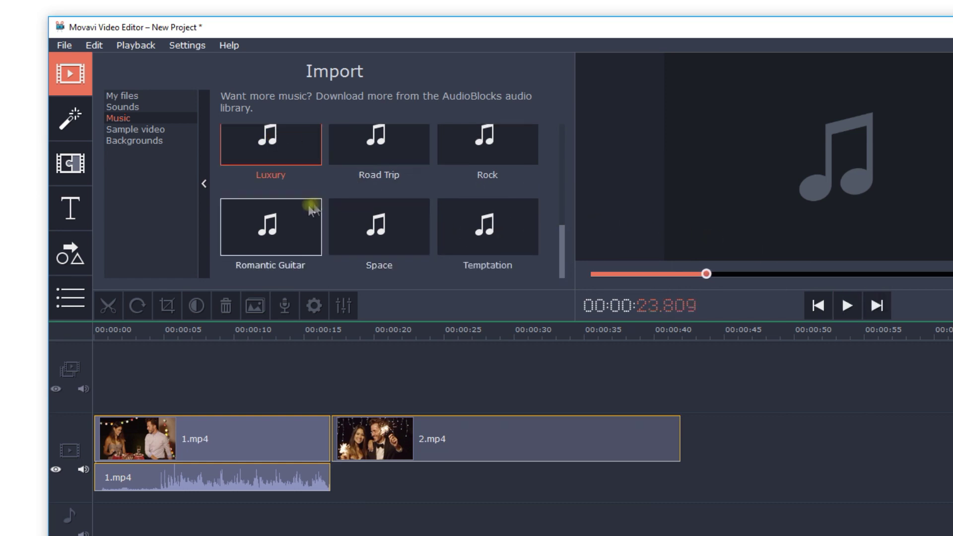
{"action": "left_click_drag", "start_coordinate": [275, 213], "coordinate": [91, 503]}
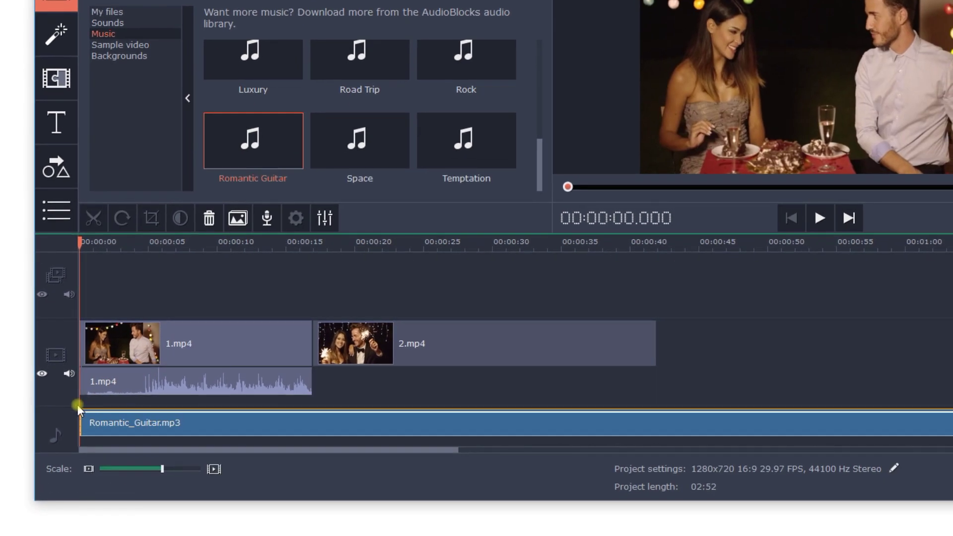
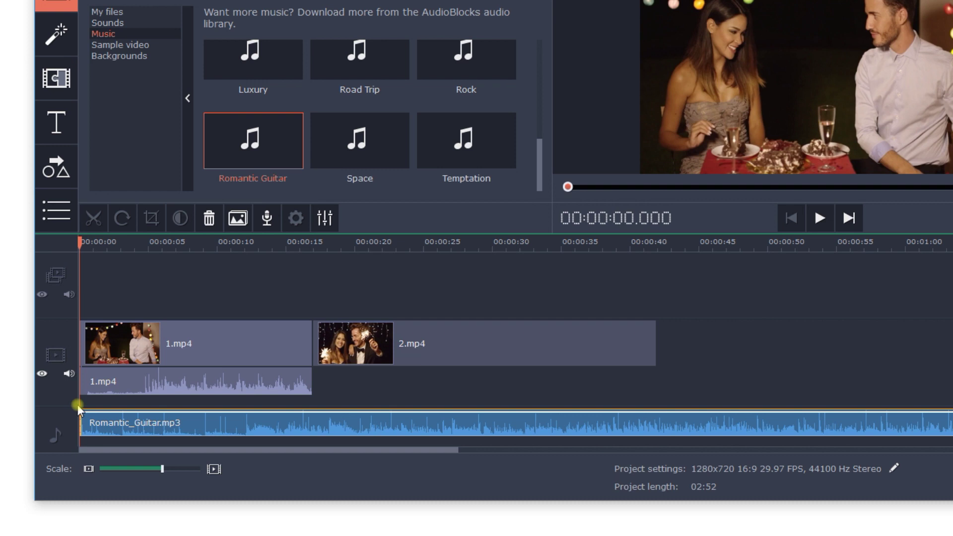
Open the web page for downloading more music from AudioBlocks and look through it.
{"action": "left_click_drag", "start_coordinate": [539, 171], "coordinate": [539, 54]}
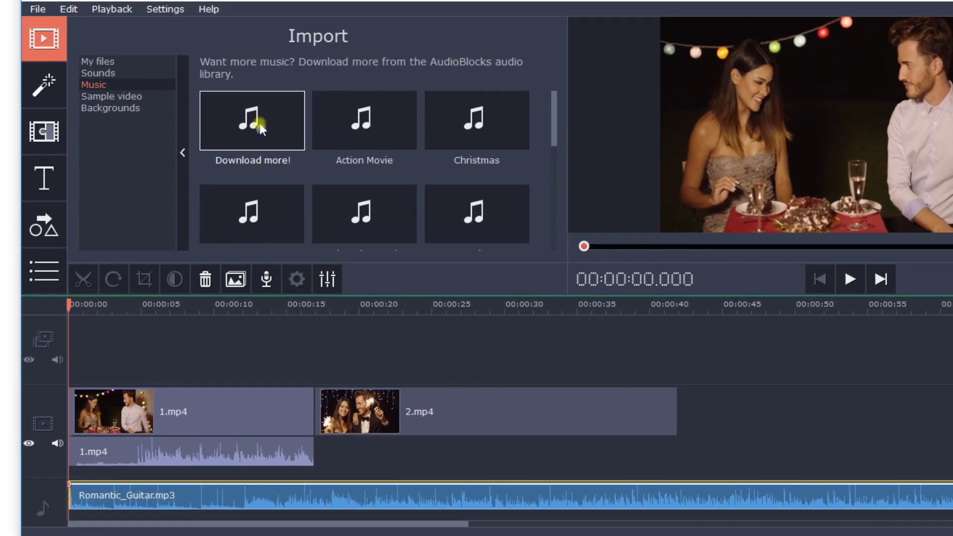
{"action": "left_click", "coordinate": [261, 96]}
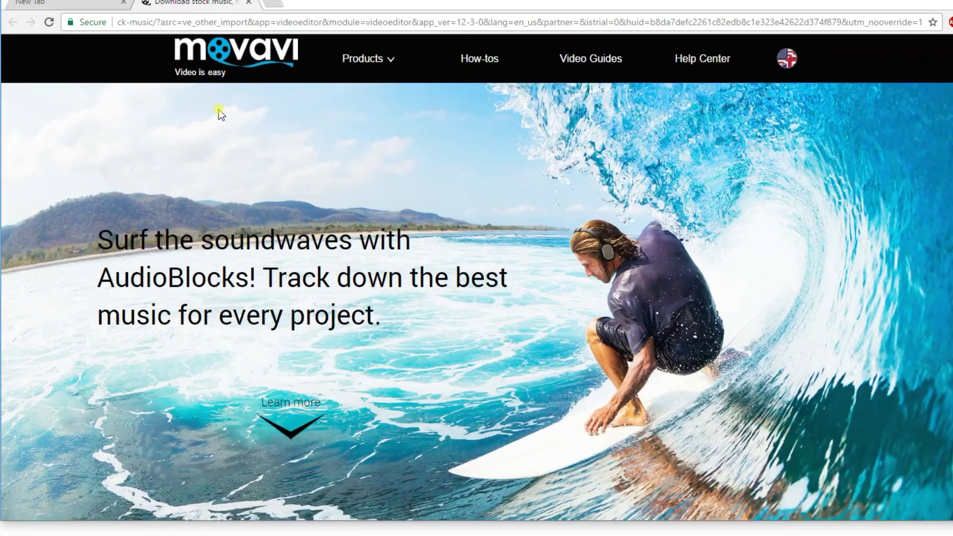
{"action": "scroll", "coordinate": [221, 114], "scroll_direction": "down", "scroll_amount": 10}
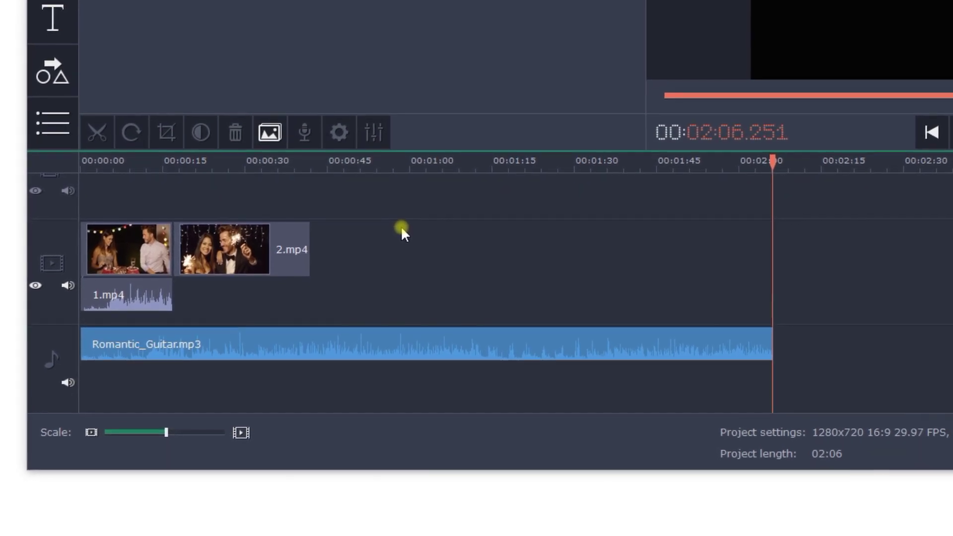
Trim the end of the Romantic_Guitar.mp3 clip so that it finishes together with the 2.mp4 video clip.
{"action": "left_click", "coordinate": [462, 340]}
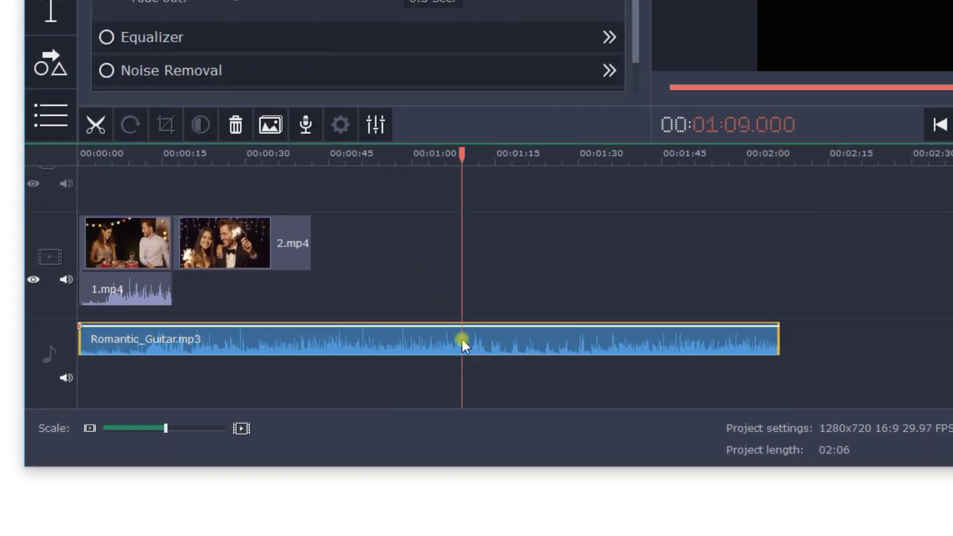
{"action": "left_click_drag", "start_coordinate": [785, 335], "coordinate": [319, 328]}
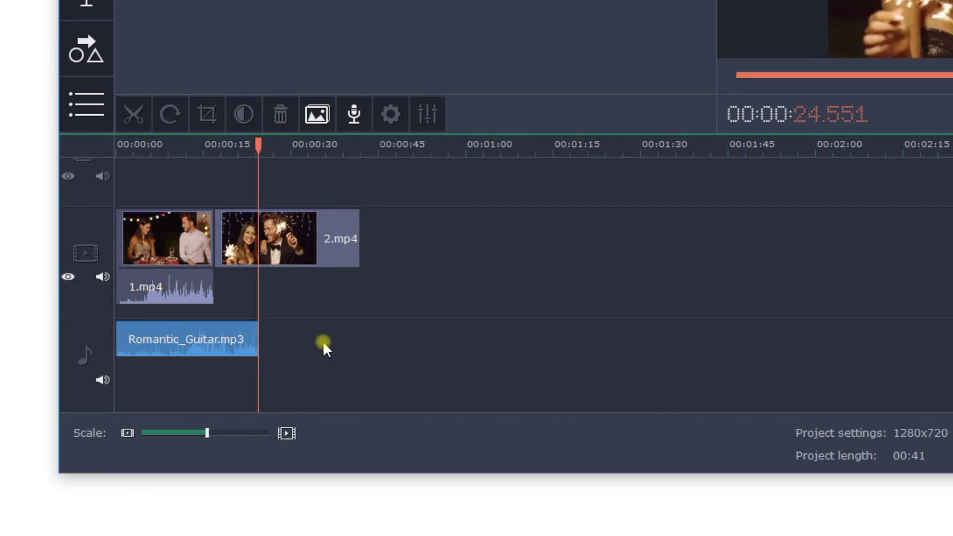
Paste a copy of the short Romantic_Guitar.mp3 clip directly after the original and trim the copy to the end of 2.mp4.
{"action": "right_click", "coordinate": [232, 333]}
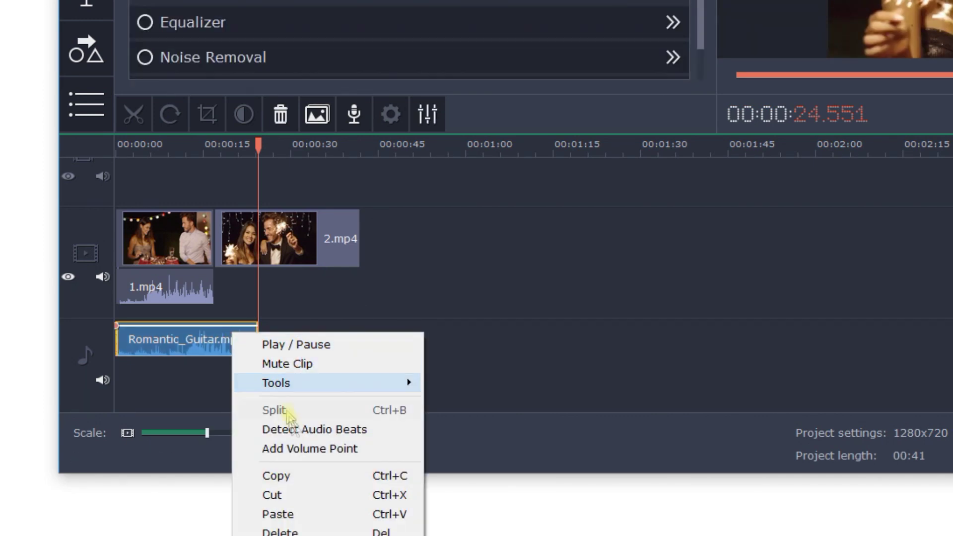
{"action": "left_click", "coordinate": [310, 476]}
{"action": "right_click", "coordinate": [301, 324]}
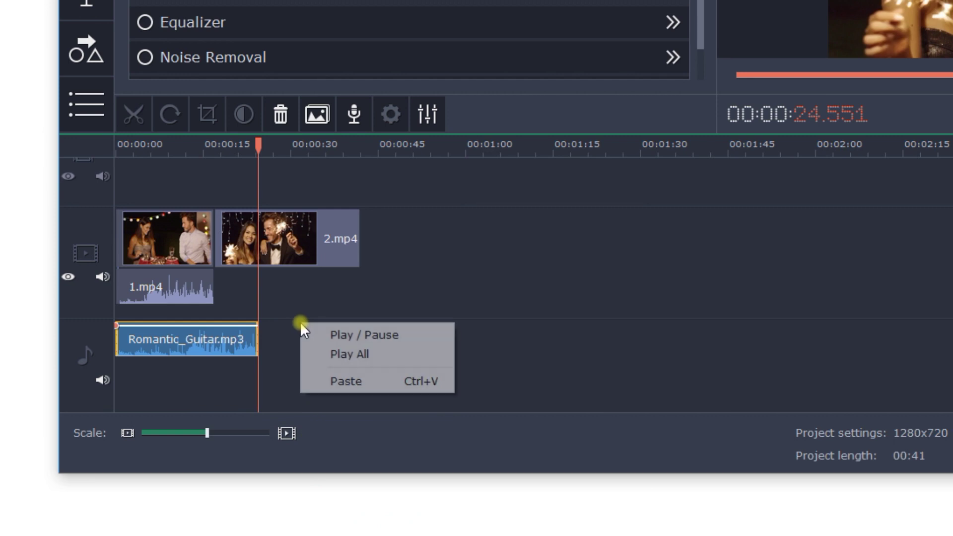
{"action": "left_click", "coordinate": [353, 381]}
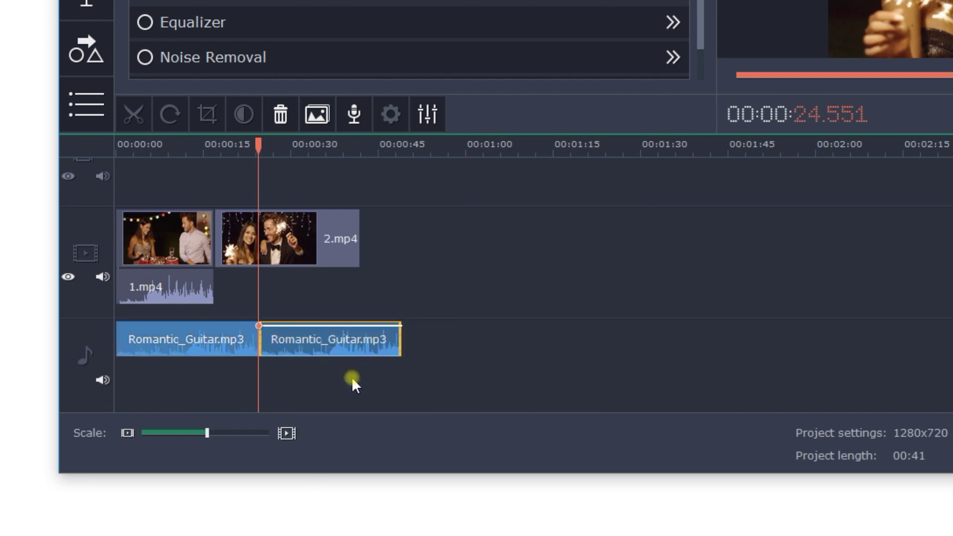
{"action": "left_click_drag", "start_coordinate": [401, 339], "coordinate": [362, 341]}
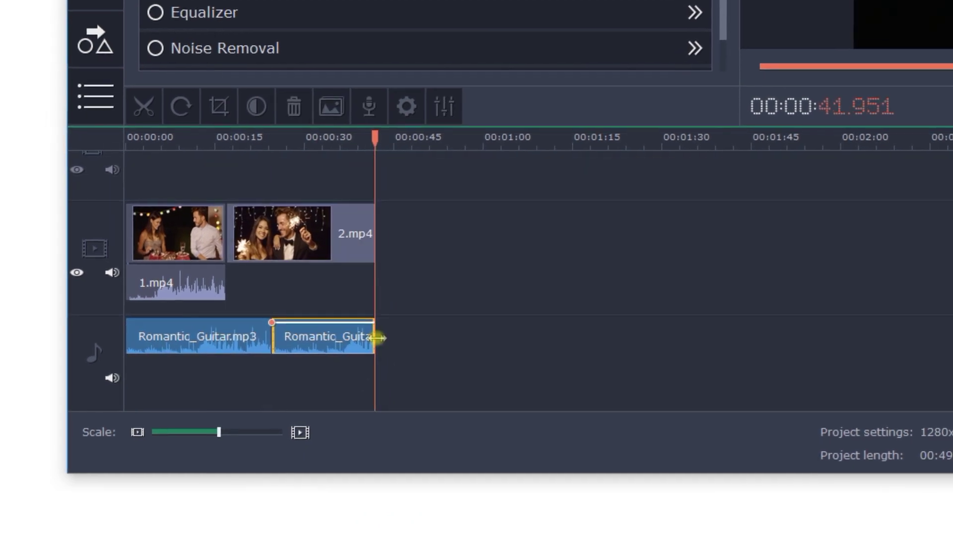
{"action": "left_click", "coordinate": [416, 341]}
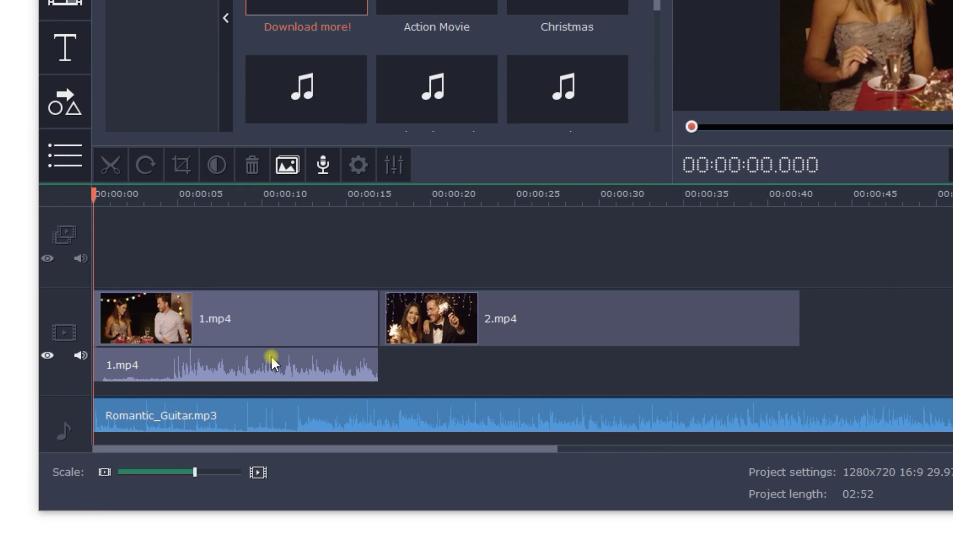
Lower the volume of the 1.mp4 clip's original audio to 0%, and raise it partway again.
{"action": "left_click", "coordinate": [270, 356]}
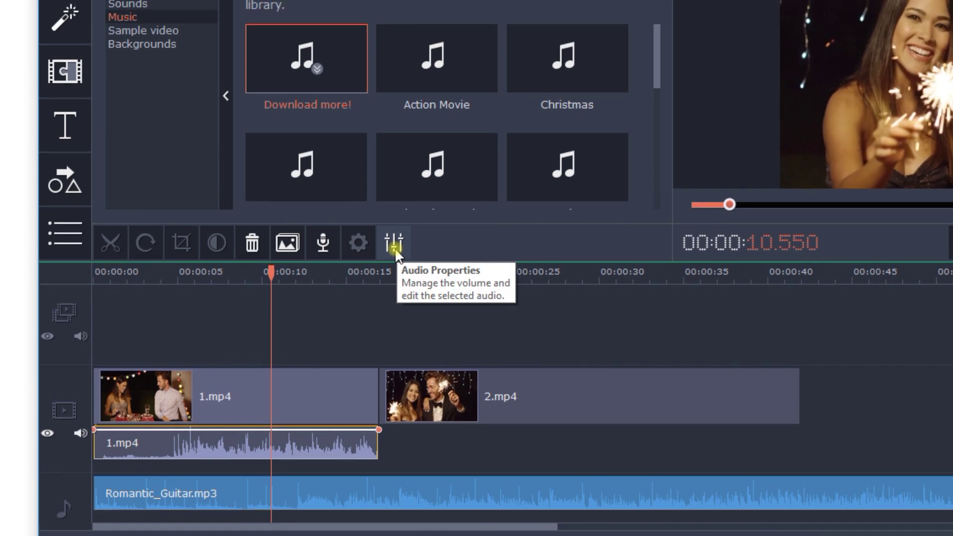
{"action": "left_click", "coordinate": [394, 178]}
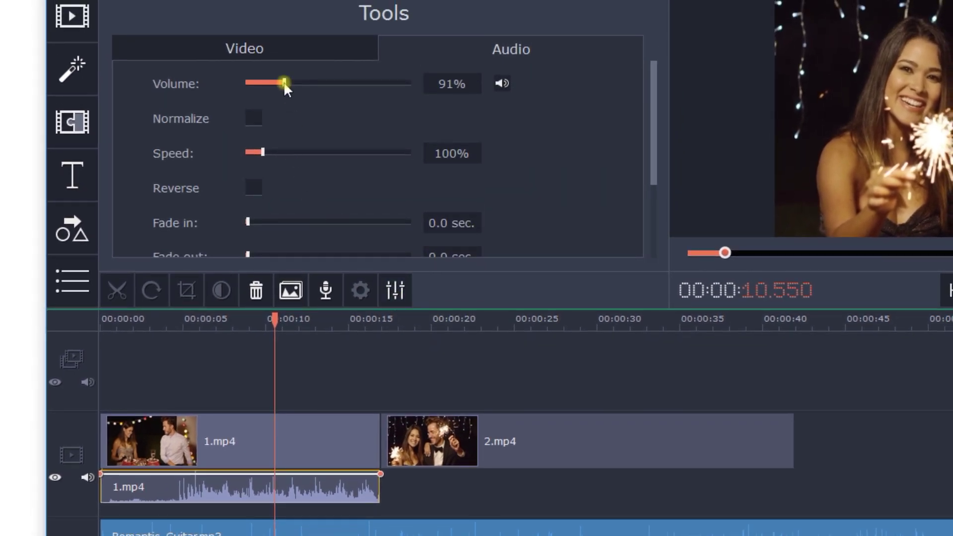
{"action": "left_click_drag", "start_coordinate": [279, 83], "coordinate": [237, 78]}
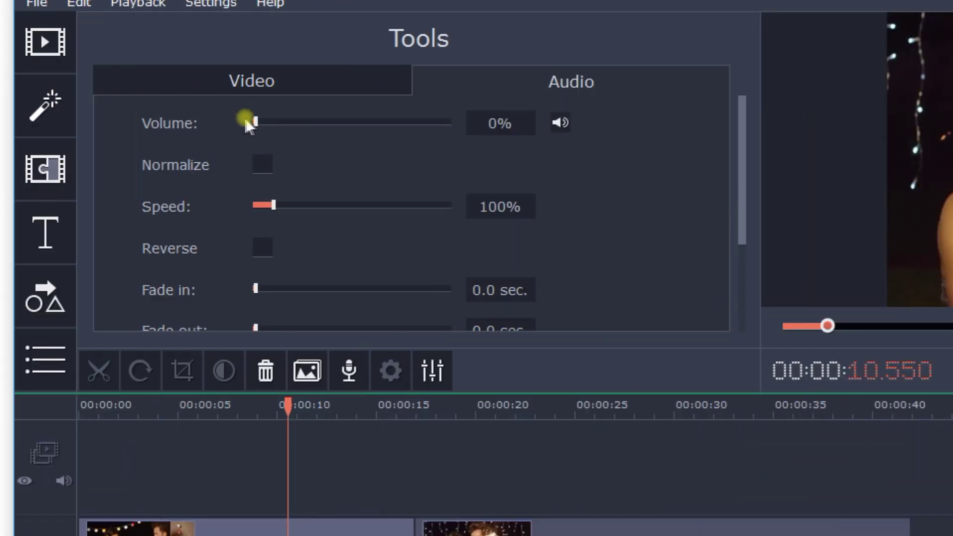
{"action": "left_click_drag", "start_coordinate": [243, 120], "coordinate": [289, 122]}
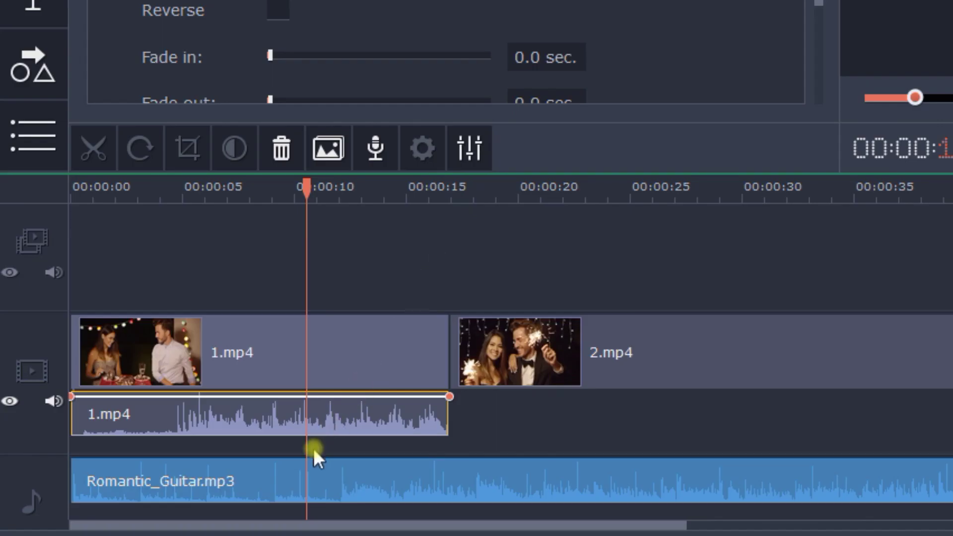
Set both the fade in and the fade out of the Romantic_Guitar.mp3 clip to 0.5 seconds.
{"action": "left_click", "coordinate": [293, 478]}
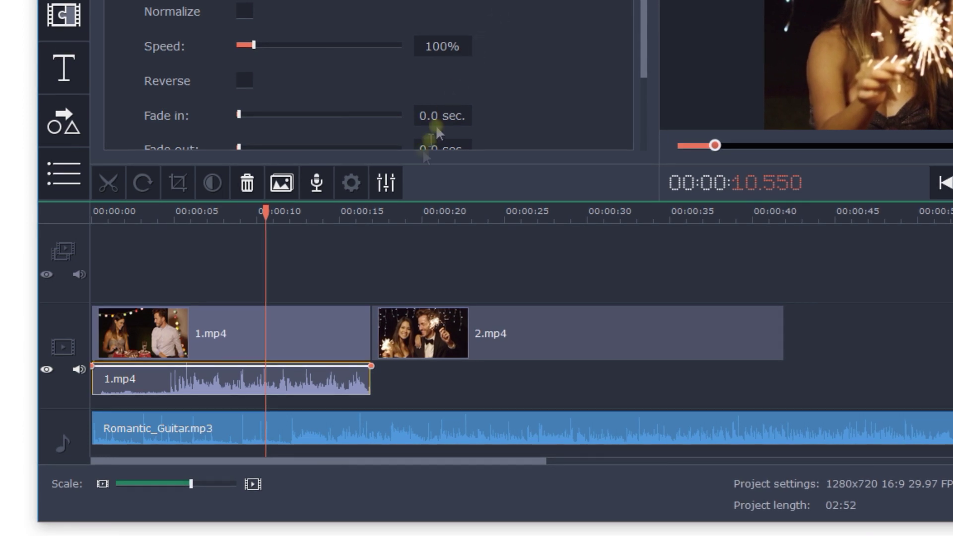
{"action": "left_click", "coordinate": [255, 424]}
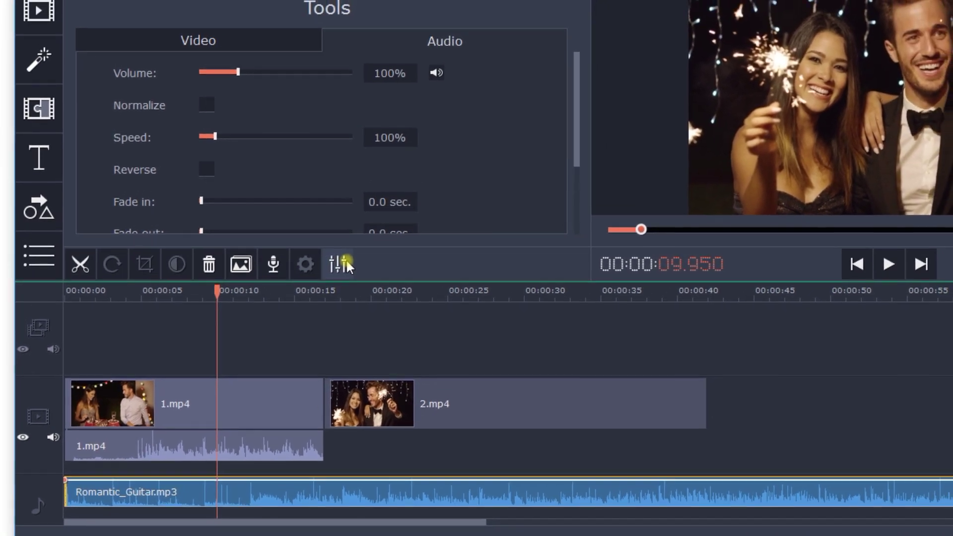
{"action": "left_click_drag", "start_coordinate": [574, 163], "coordinate": [574, 202]}
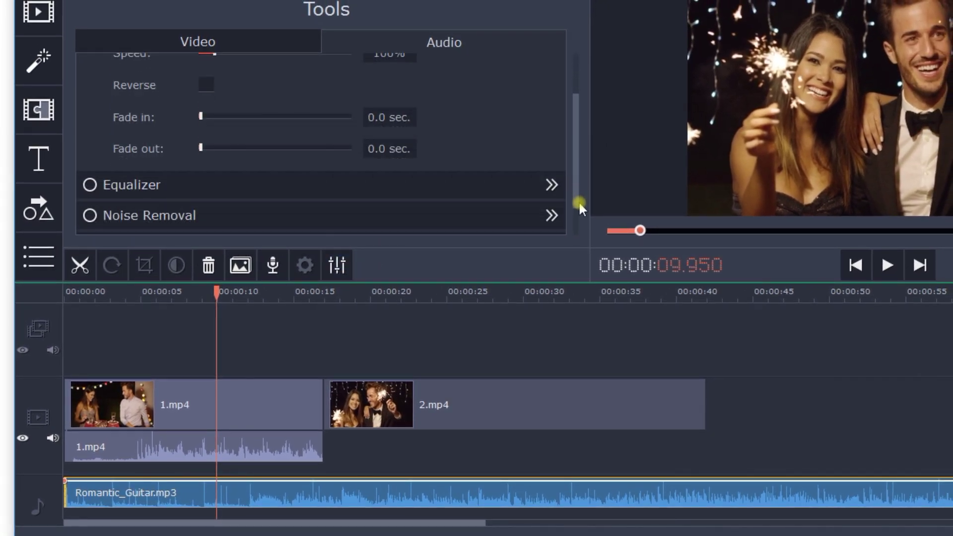
{"action": "left_click", "coordinate": [386, 116]}
{"action": "key", "text": "BackSpace"}
{"action": "type", "text": "5"}
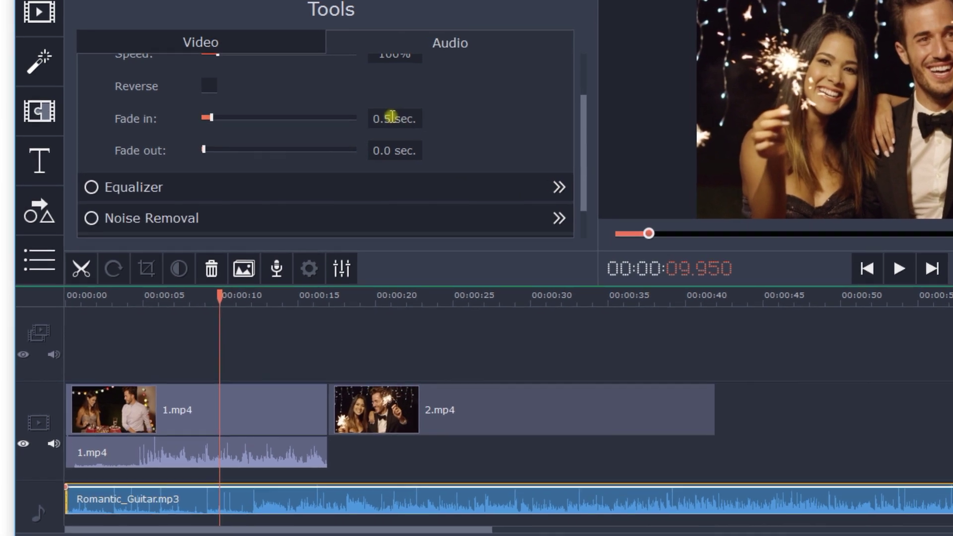
{"action": "left_click", "coordinate": [394, 148]}
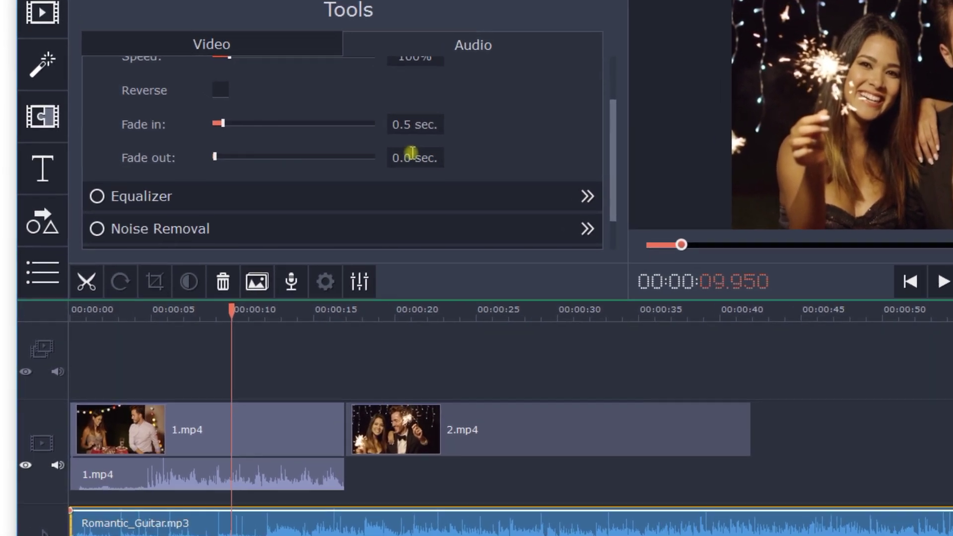
{"action": "key", "text": "BackSpace"}
{"action": "type", "text": "5"}
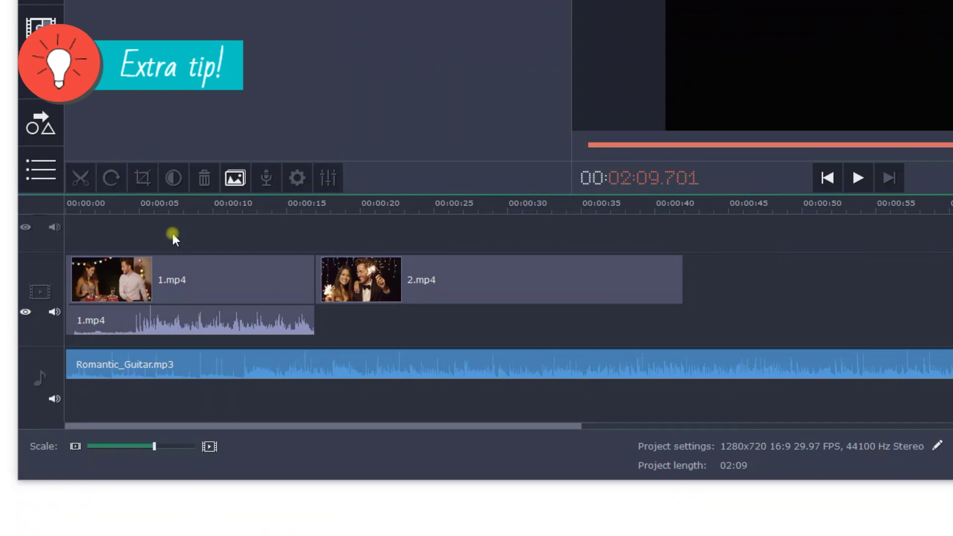
Add four volume points to the Romantic_Guitar.mp3 clip between about 4.5 and 12 seconds, and lower the middle two to dip the music.
{"action": "double_click", "coordinate": [139, 361]}
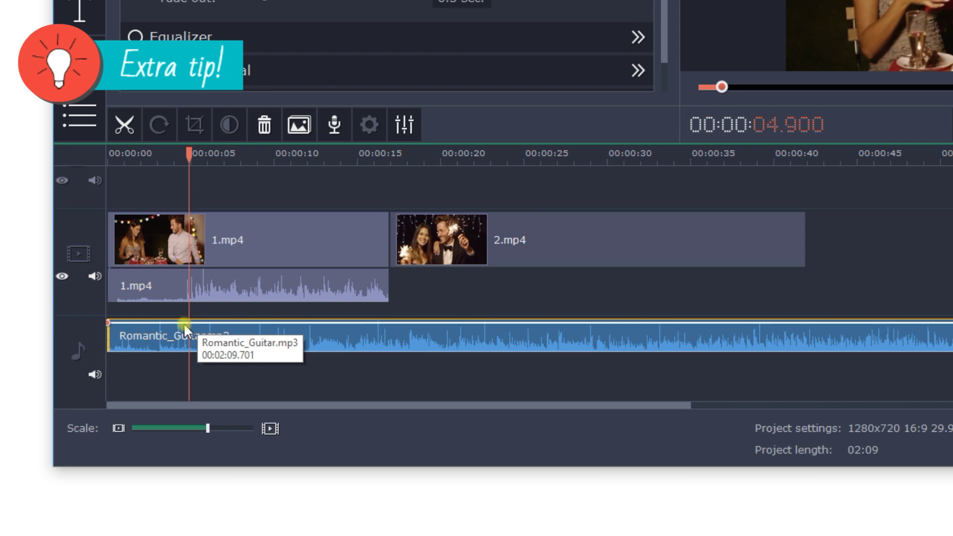
{"action": "right_click", "coordinate": [184, 322]}
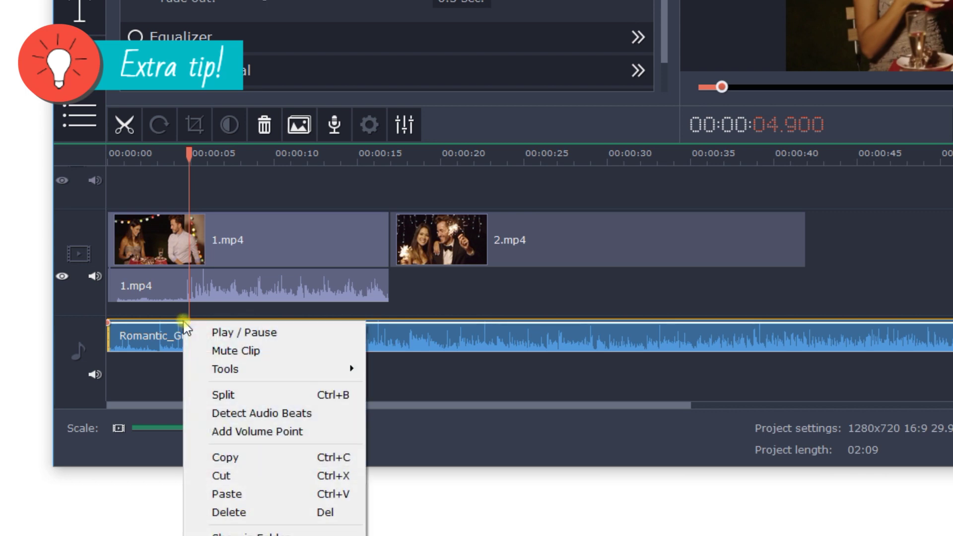
{"action": "left_click", "coordinate": [246, 432]}
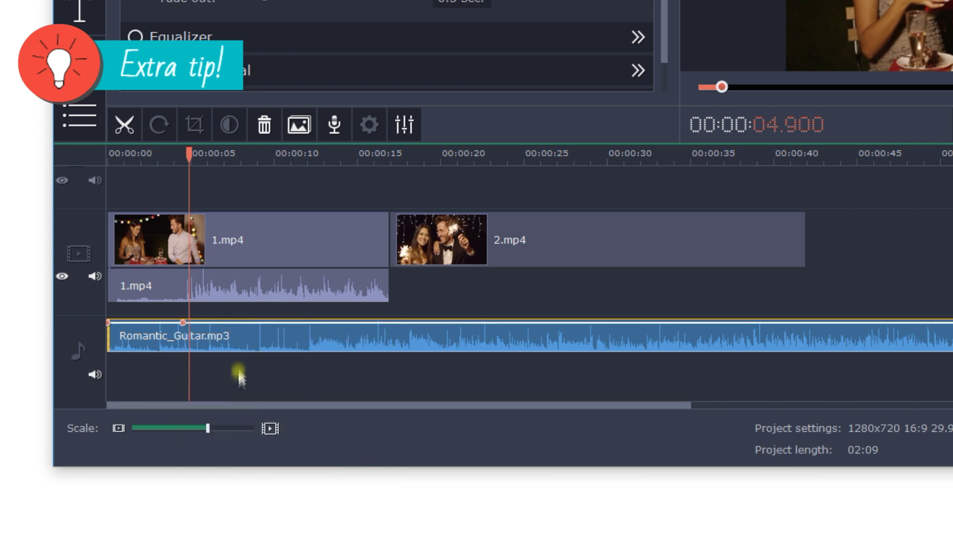
{"action": "right_click", "coordinate": [226, 322]}
{"action": "left_click", "coordinate": [256, 335]}
{"action": "right_click", "coordinate": [267, 321]}
{"action": "left_click", "coordinate": [279, 431]}
{"action": "right_click", "coordinate": [304, 323]}
{"action": "left_click", "coordinate": [335, 433]}
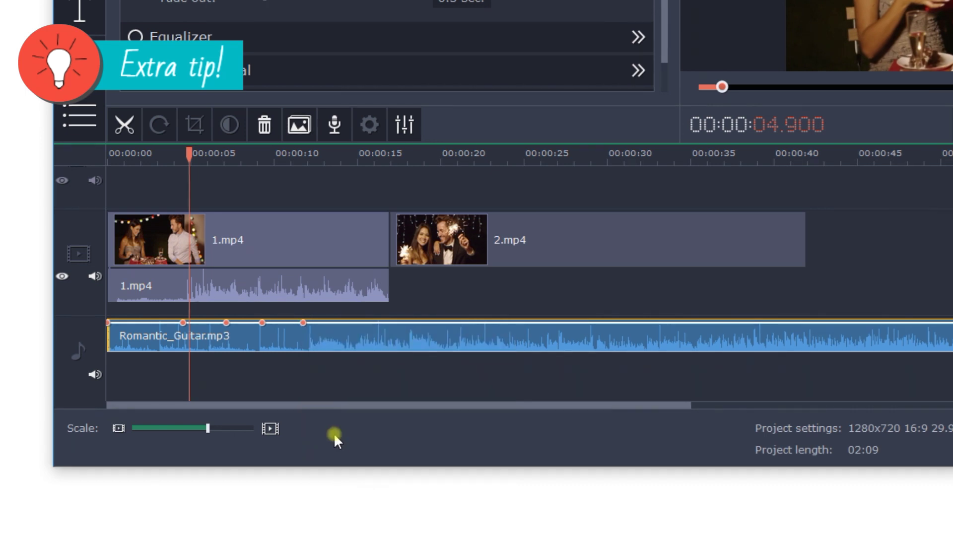
{"action": "left_click_drag", "start_coordinate": [229, 325], "coordinate": [290, 344]}
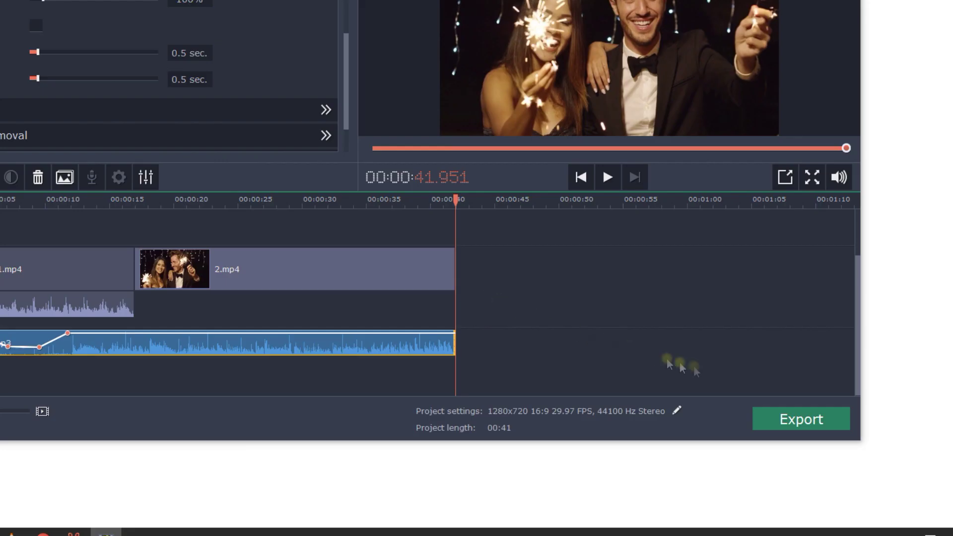
Open the export settings for the project and choose MP4 with H.264 codec as the video format.
{"action": "left_click", "coordinate": [789, 419]}
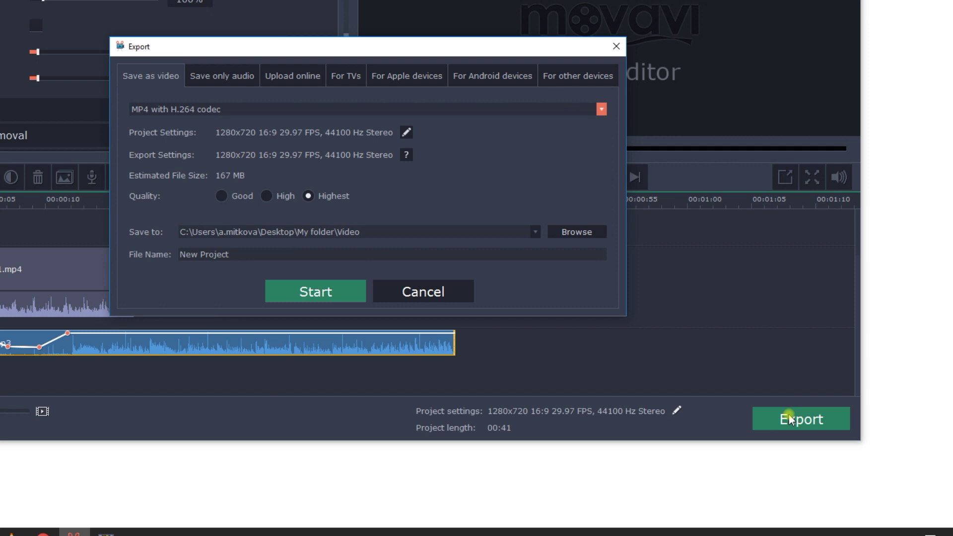
{"action": "left_click", "coordinate": [601, 110]}
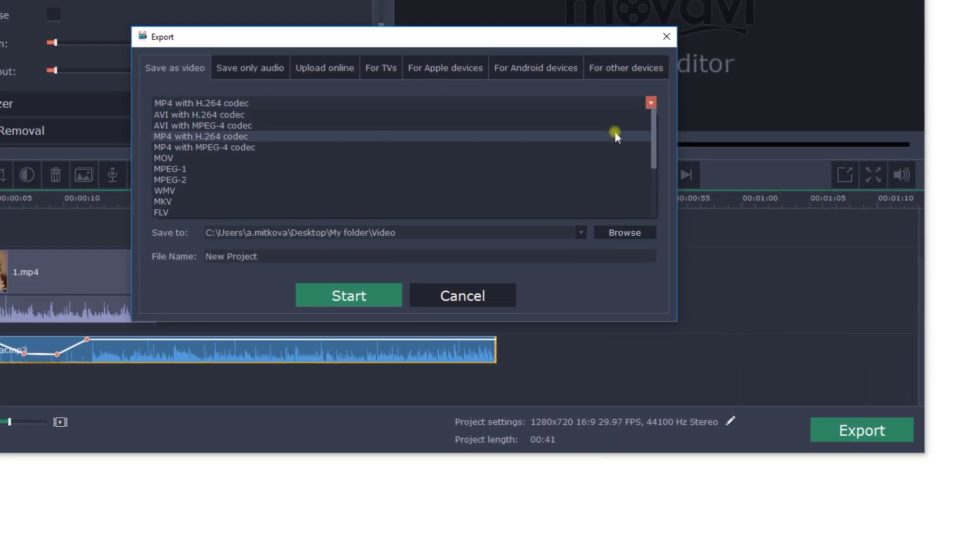
{"action": "left_click", "coordinate": [625, 132]}
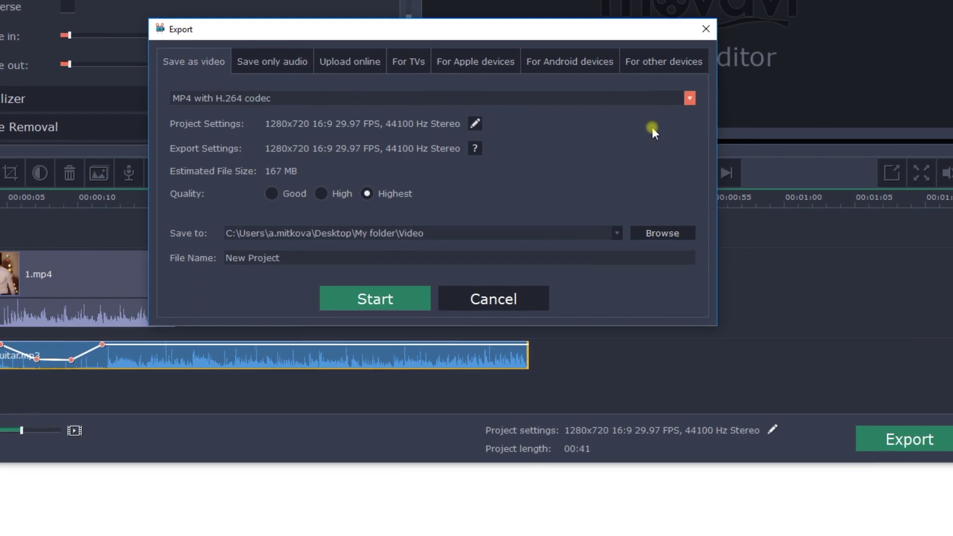